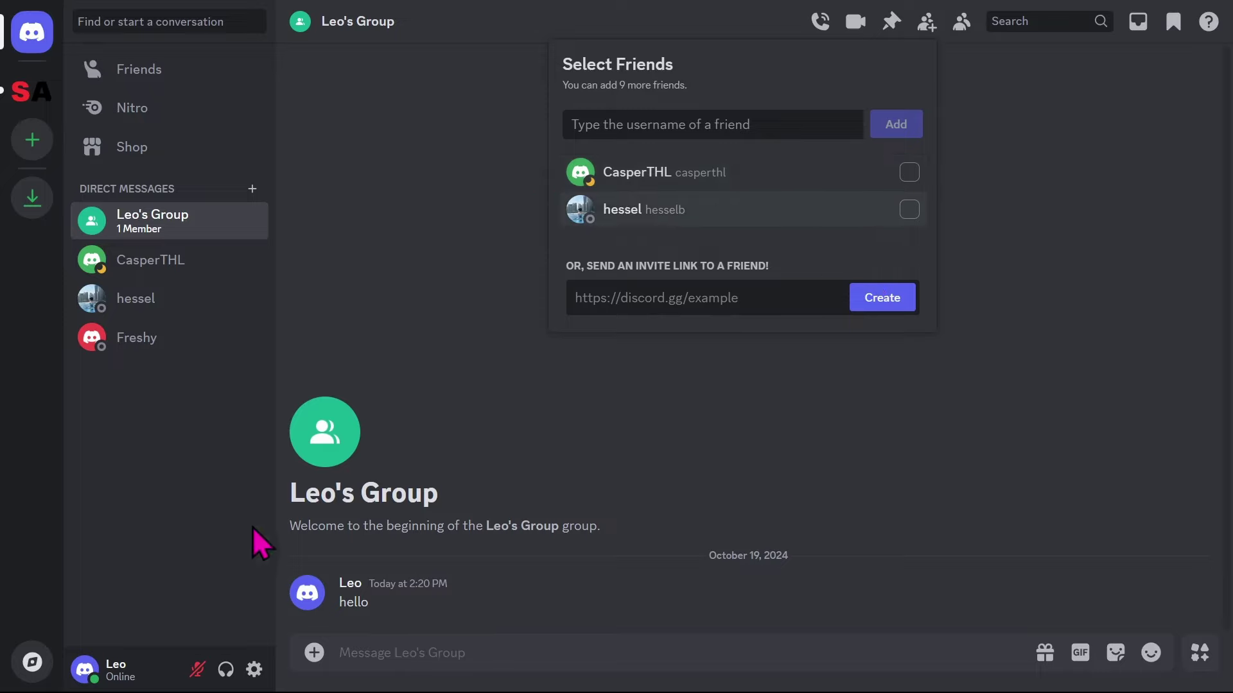
- Open Discord User Settings from the gear icon beside your username
click(253, 669)
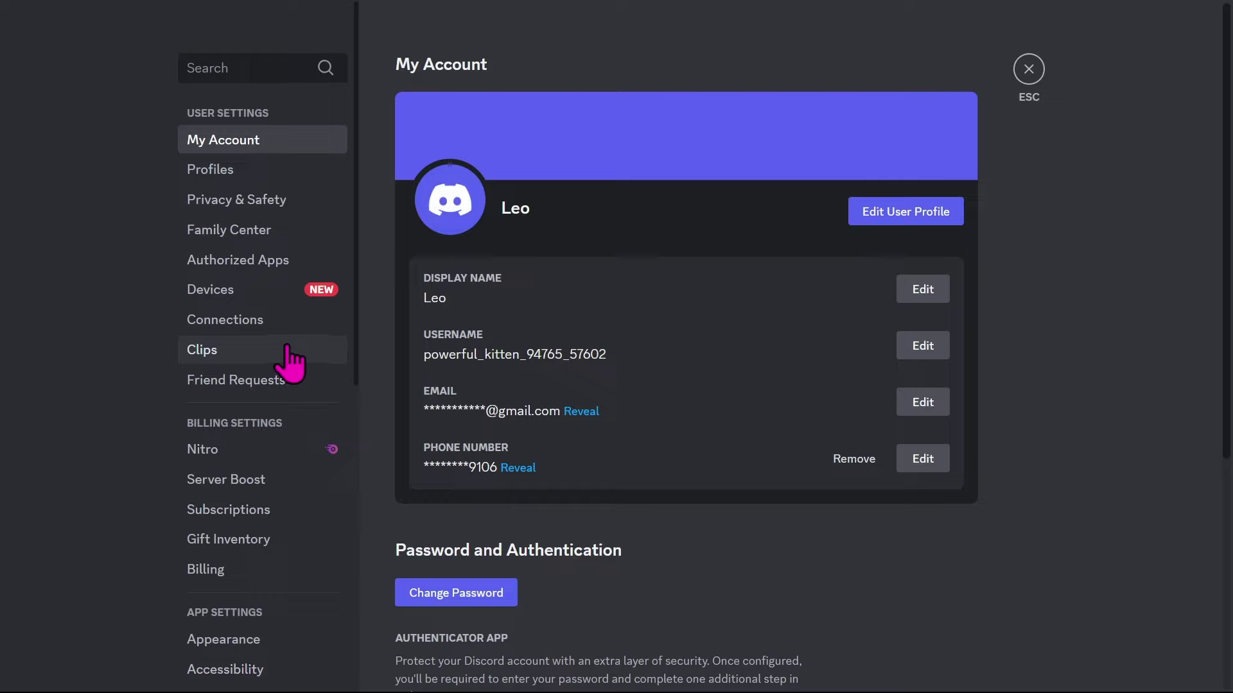
scroll(284, 347, down, 2)
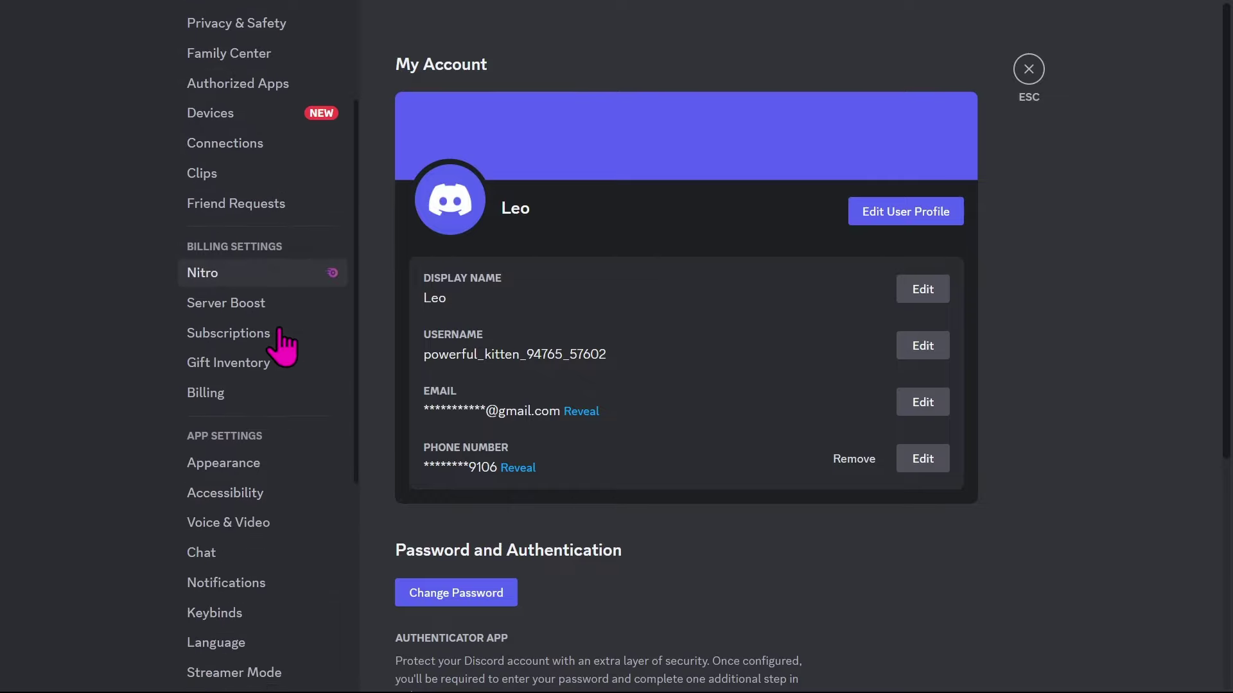
scroll(284, 343, down, 2)
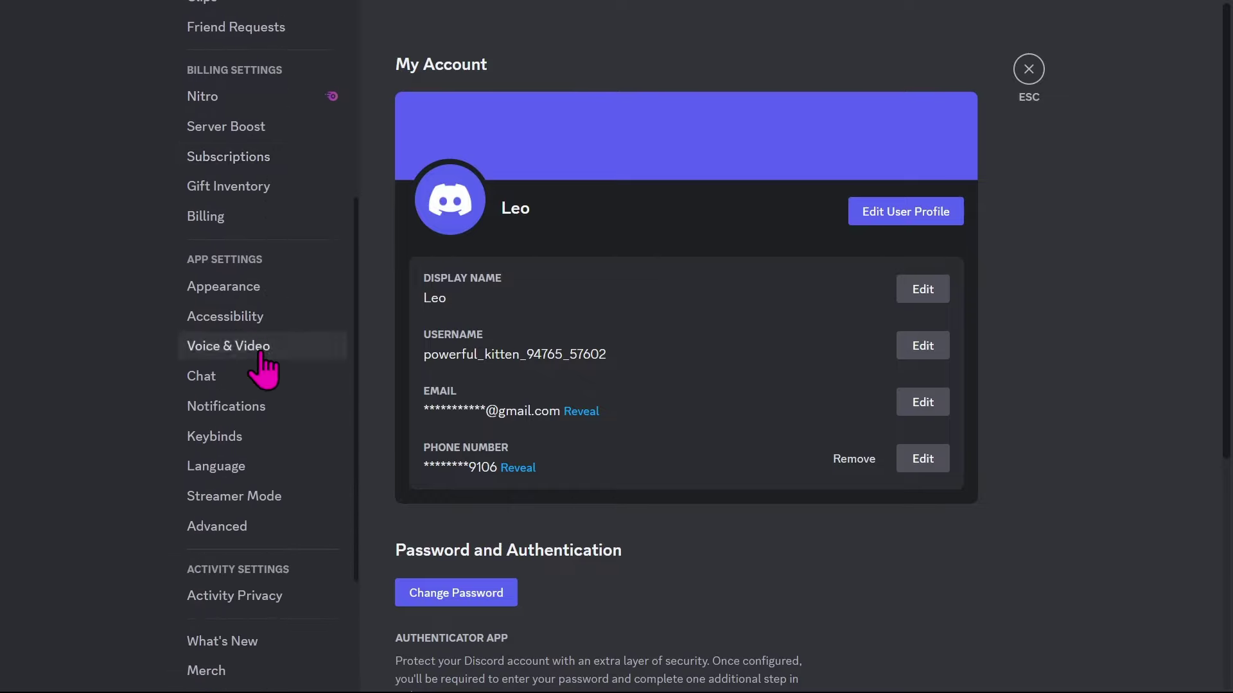
- Open the Notifications settings page and toggle Enable Desktop Notifications
click(226, 406)
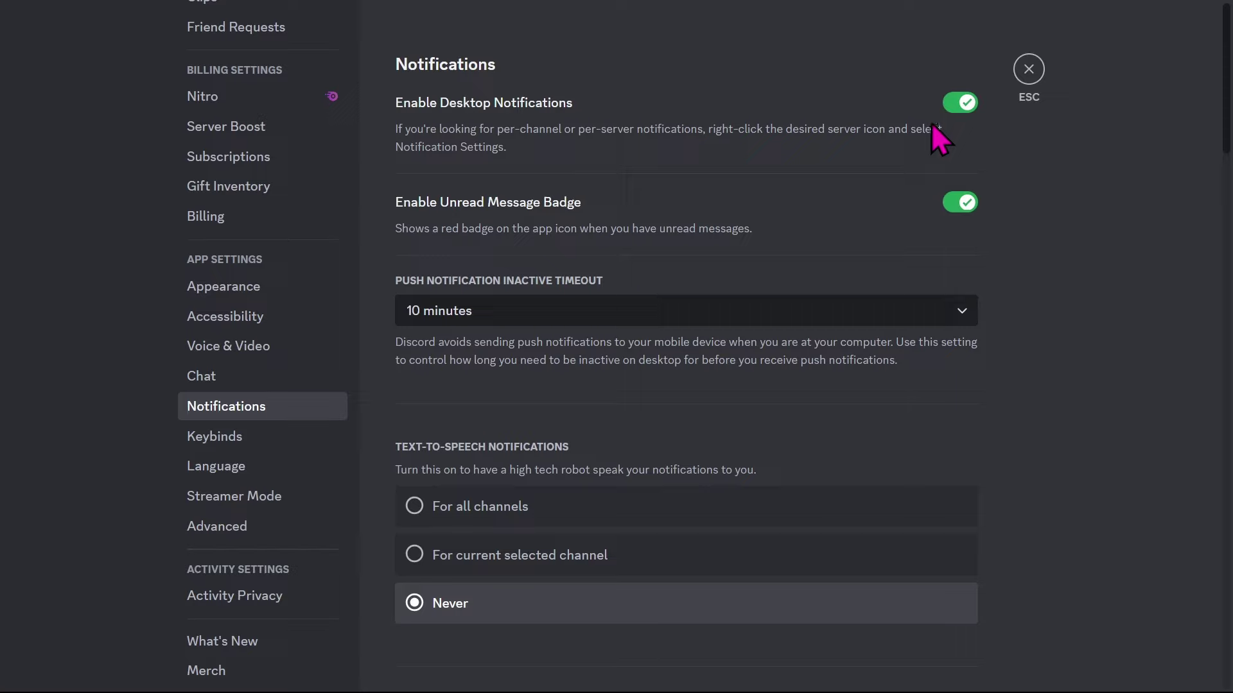
click(959, 104)
scroll(925, 232, down, 1)
scroll(924, 231, down, 4)
scroll(922, 227, down, 4)
scroll(923, 223, down, 3)
scroll(923, 225, down, 2)
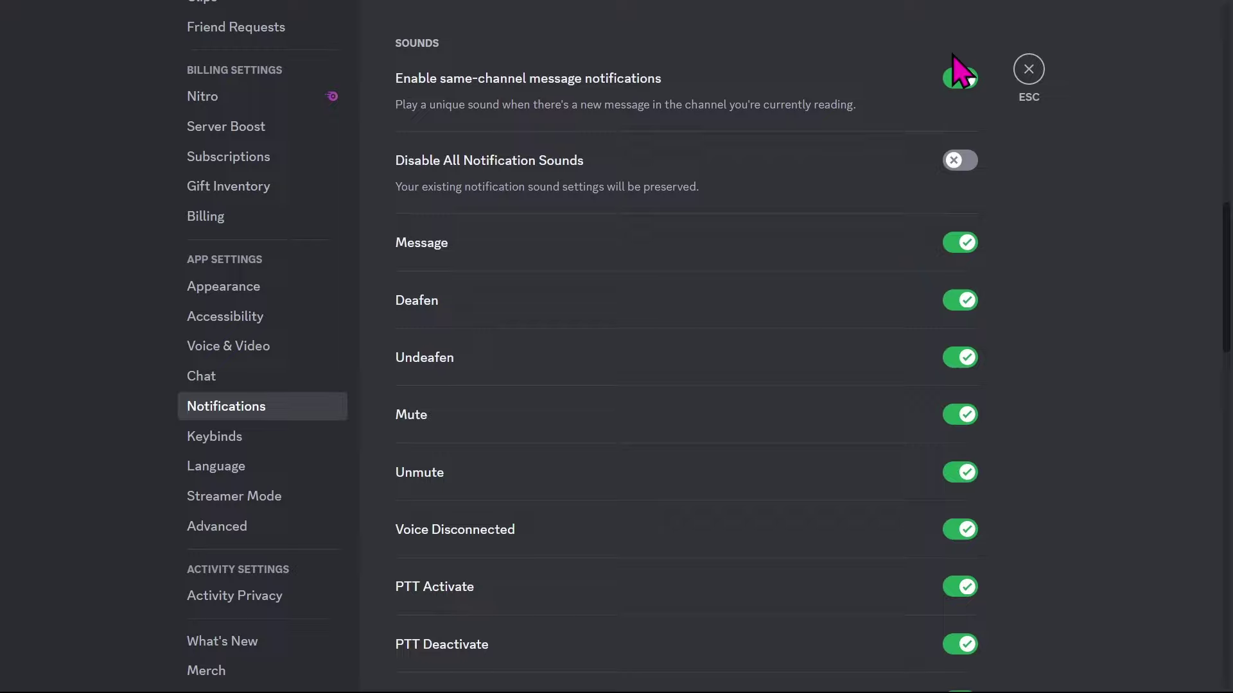
scroll(928, 232, down, 4)
scroll(928, 232, down, 4)
scroll(928, 231, down, 4)
scroll(927, 232, down, 5)
scroll(935, 243, up, 5)
scroll(926, 226, up, 5)
scroll(928, 226, up, 5)
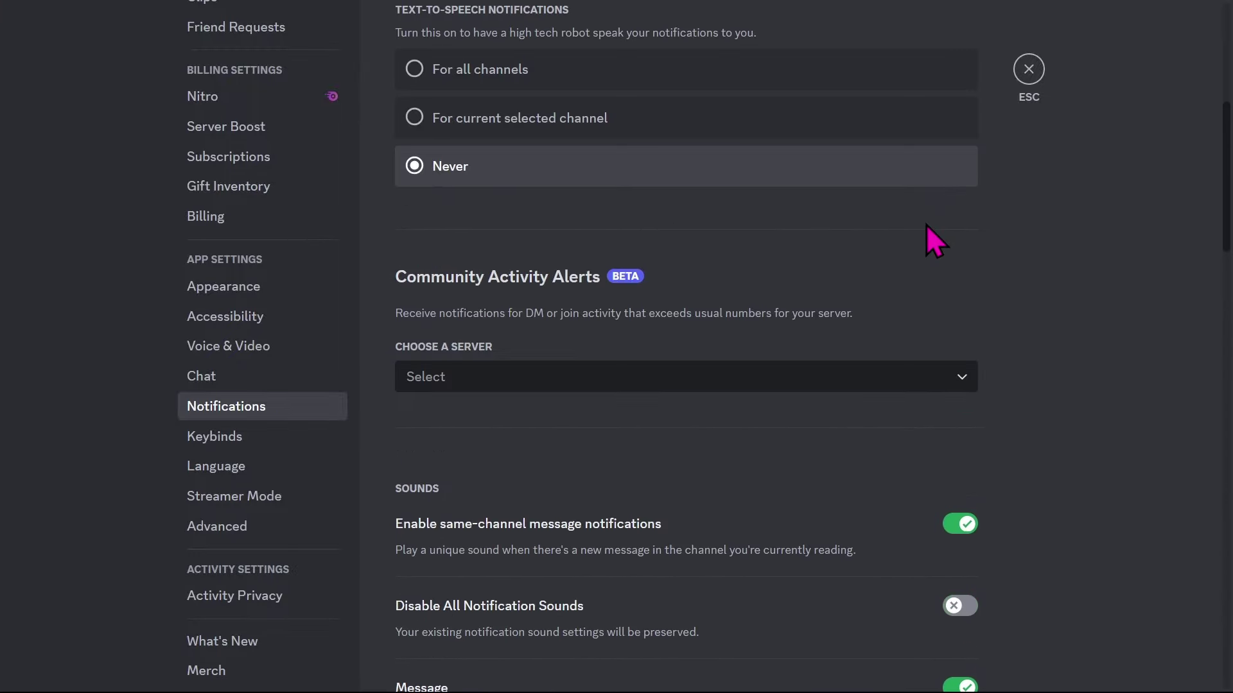
scroll(926, 224, up, 4)
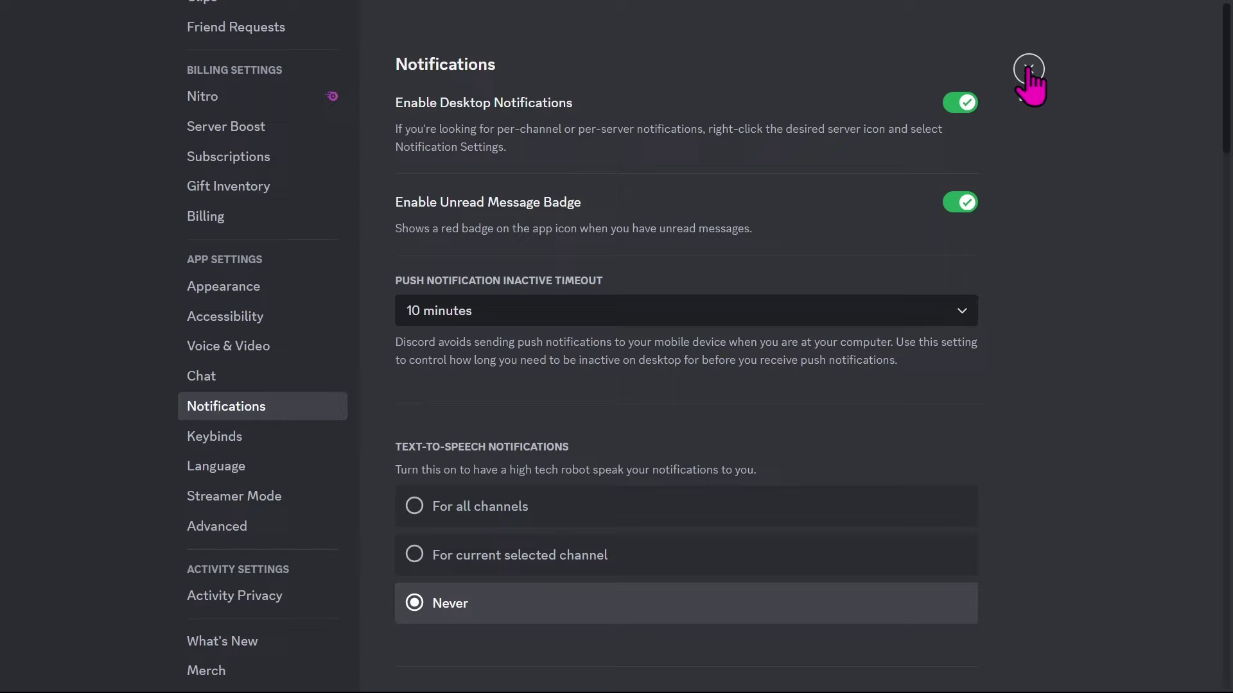